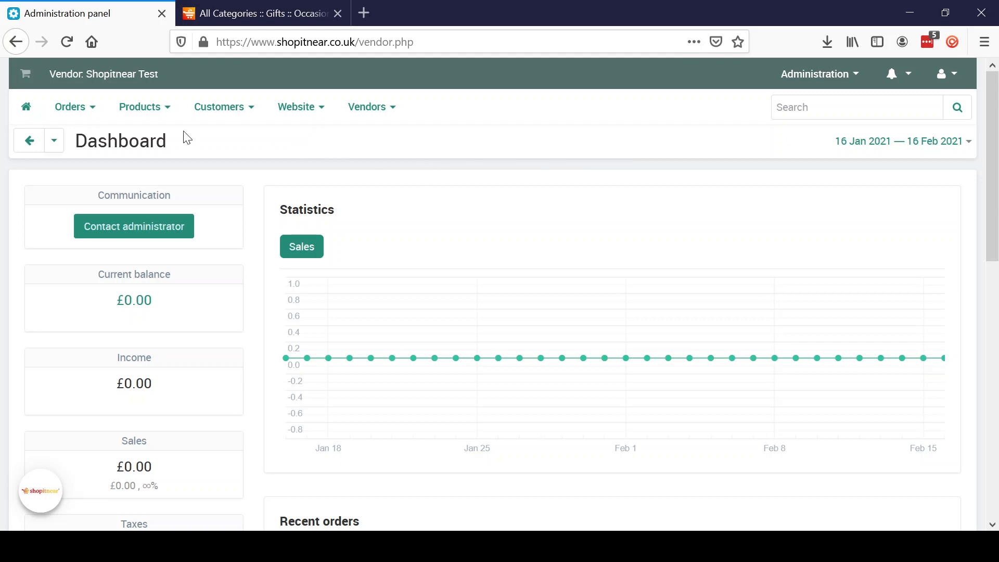
Review the store's list of product features and the categories each one applies to.
{"action": "mouse_move", "coordinate": [139, 112]}
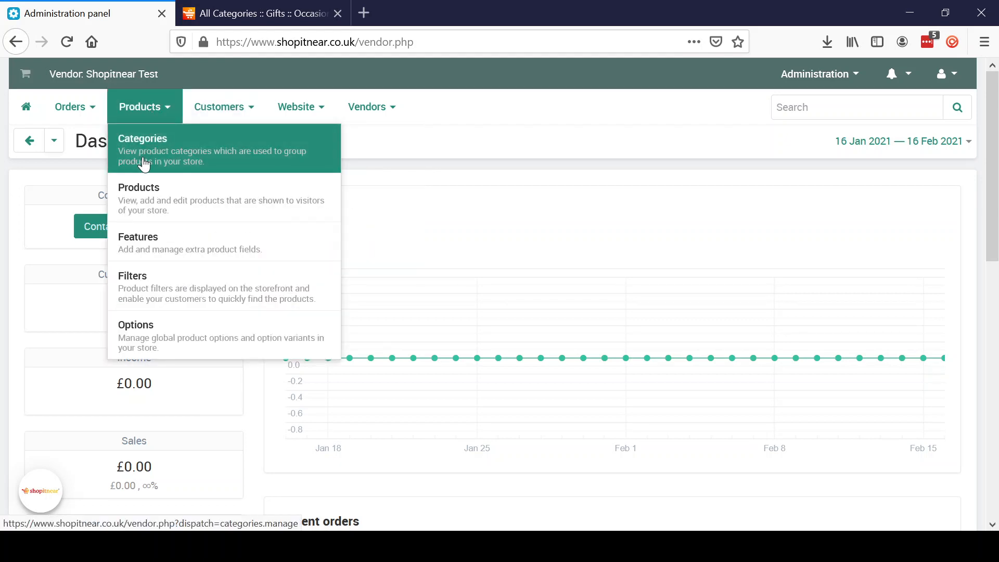
{"action": "left_click", "coordinate": [150, 243]}
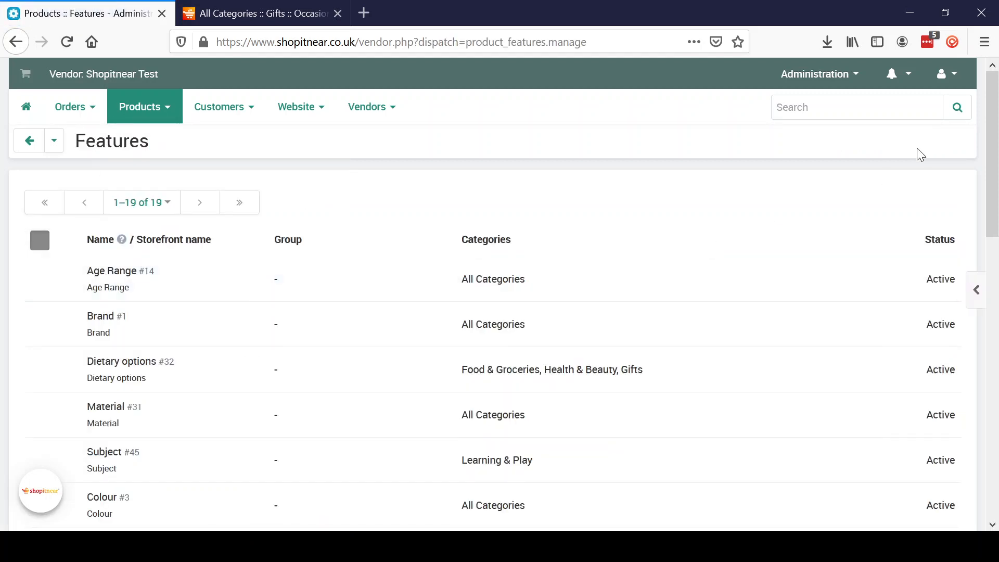
{"action": "left_click_drag", "start_coordinate": [997, 137], "coordinate": [995, 172]}
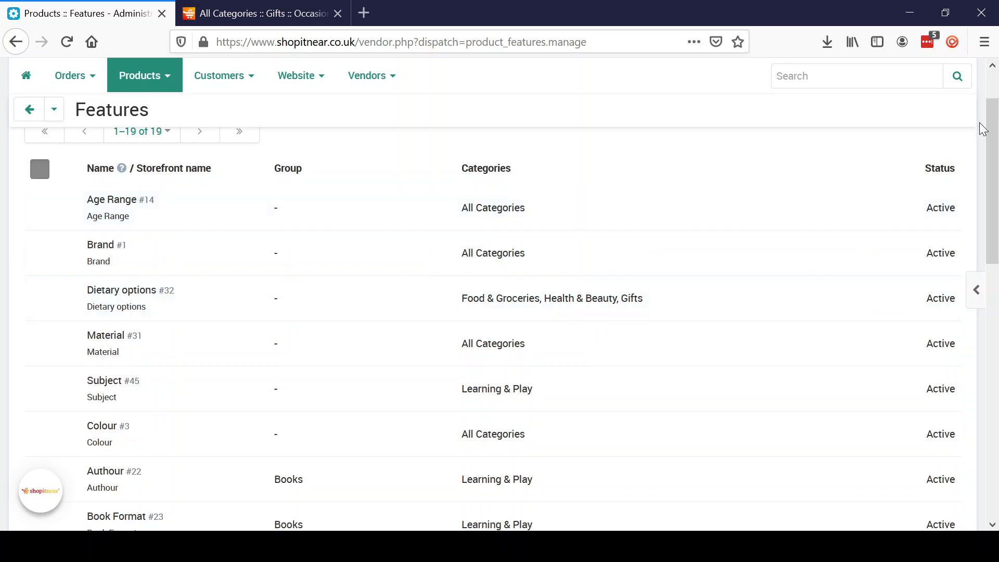
{"action": "scroll", "coordinate": [729, 197], "scroll_direction": "down", "scroll_amount": 2}
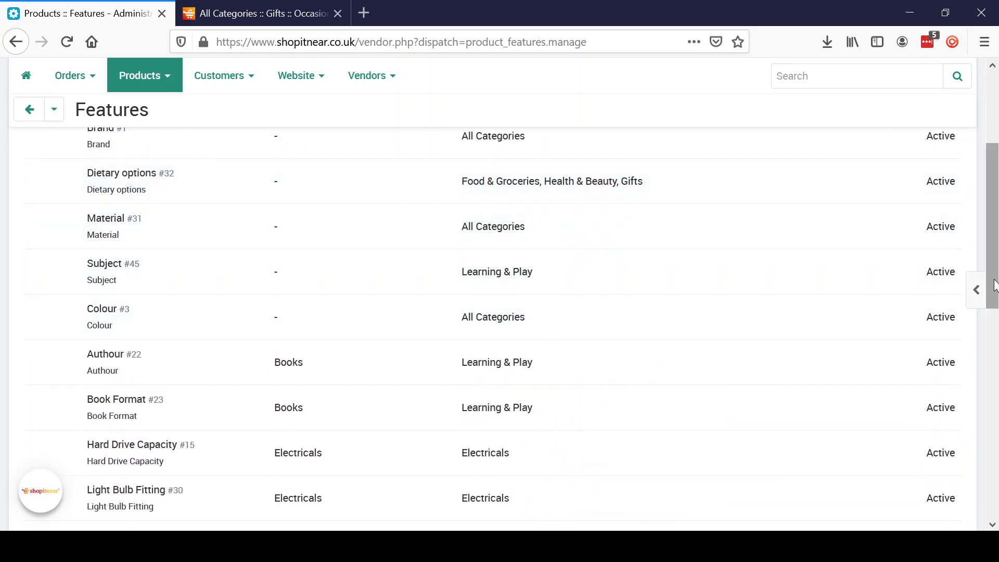
{"action": "left_click_drag", "start_coordinate": [995, 281], "coordinate": [994, 464]}
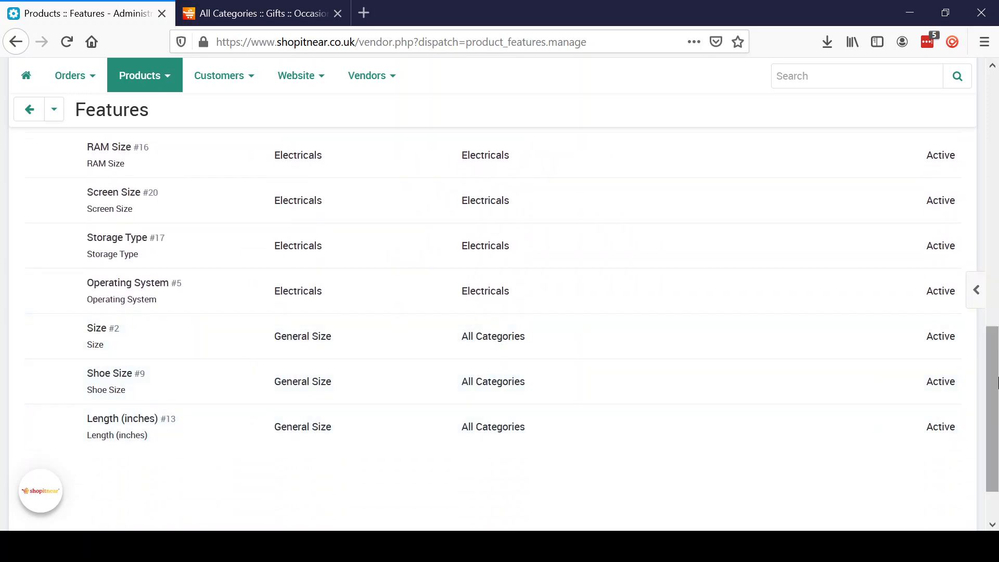
{"action": "left_click_drag", "start_coordinate": [994, 398], "coordinate": [996, 102]}
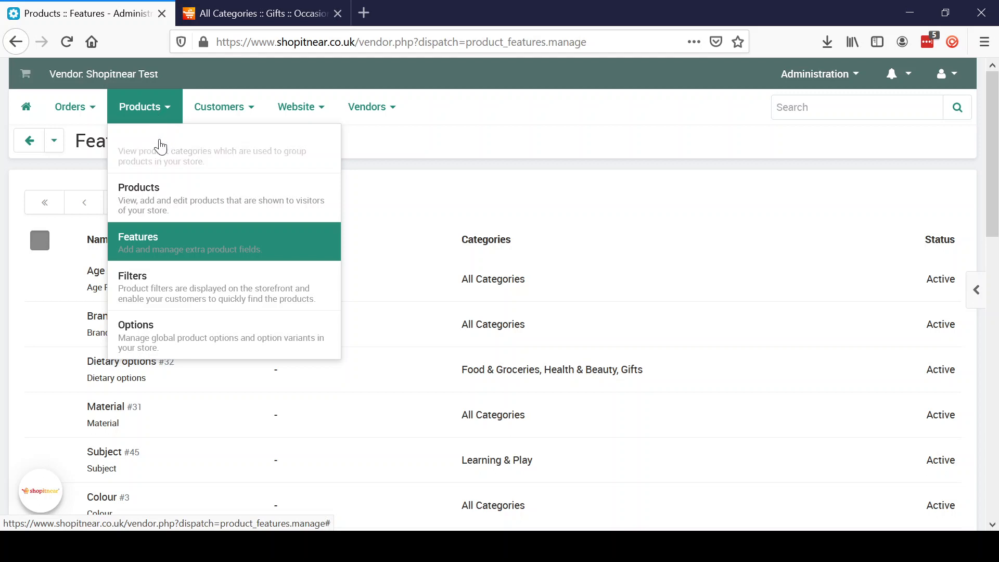
Open Test product and start adding variations to it.
{"action": "left_click", "coordinate": [158, 205]}
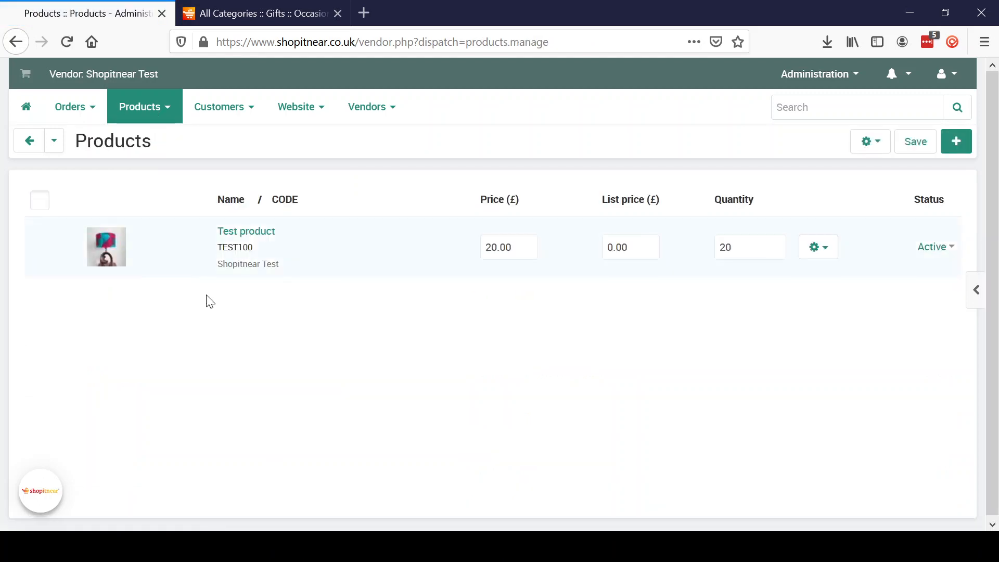
{"action": "left_click", "coordinate": [254, 232]}
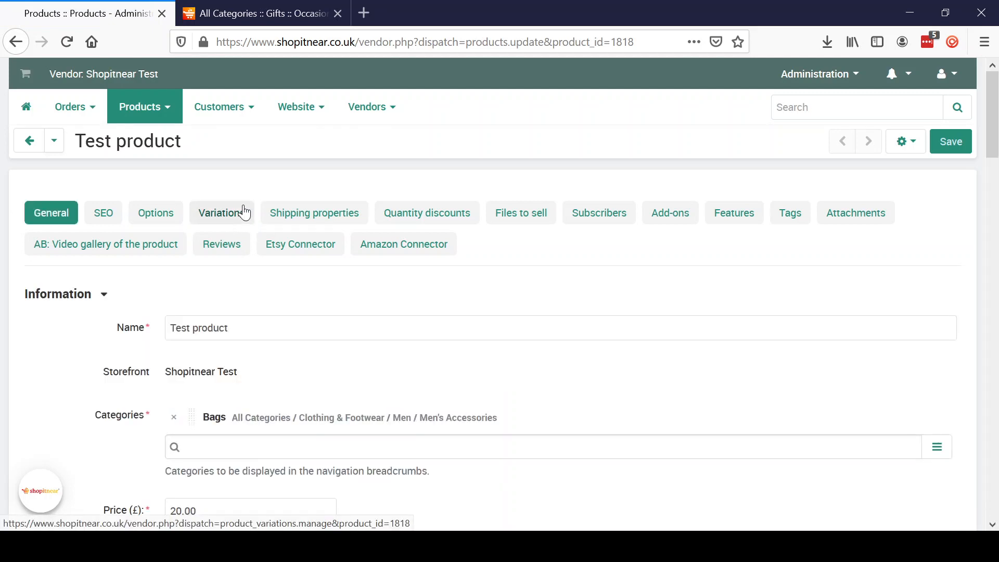
{"action": "left_click", "coordinate": [245, 212]}
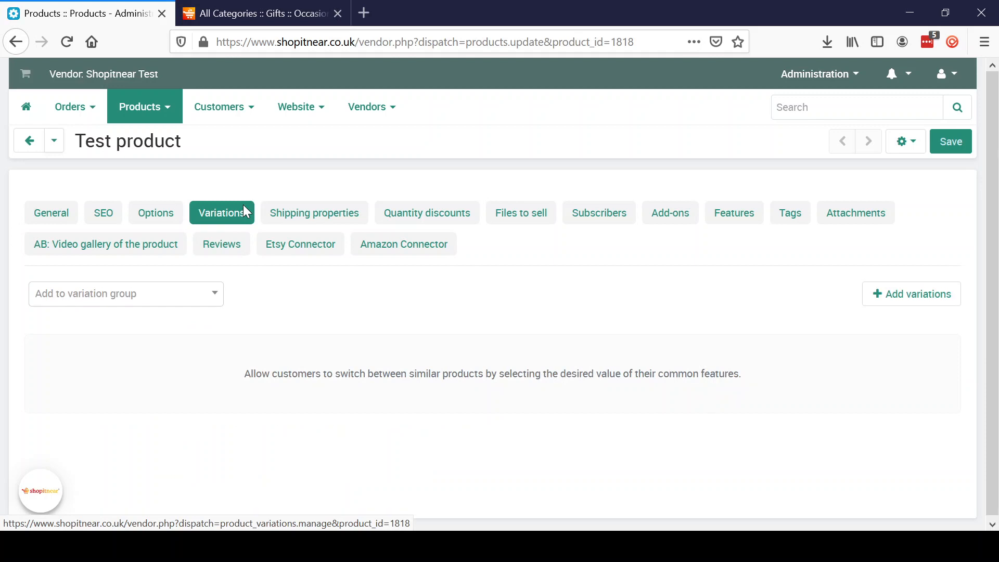
{"action": "left_click", "coordinate": [915, 298]}
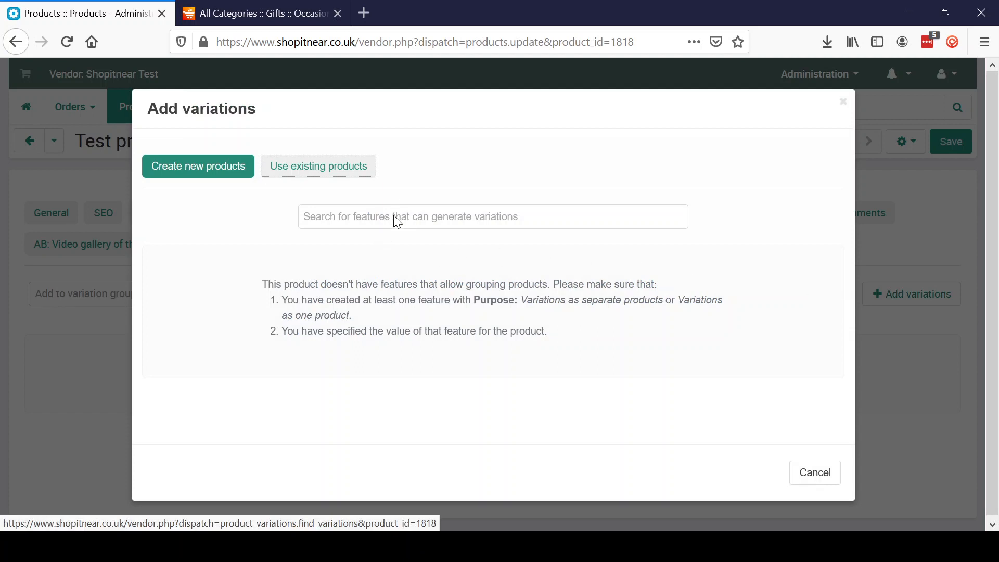
Add Colour and Size as the features that generate variations for new products.
{"action": "left_click", "coordinate": [394, 216]}
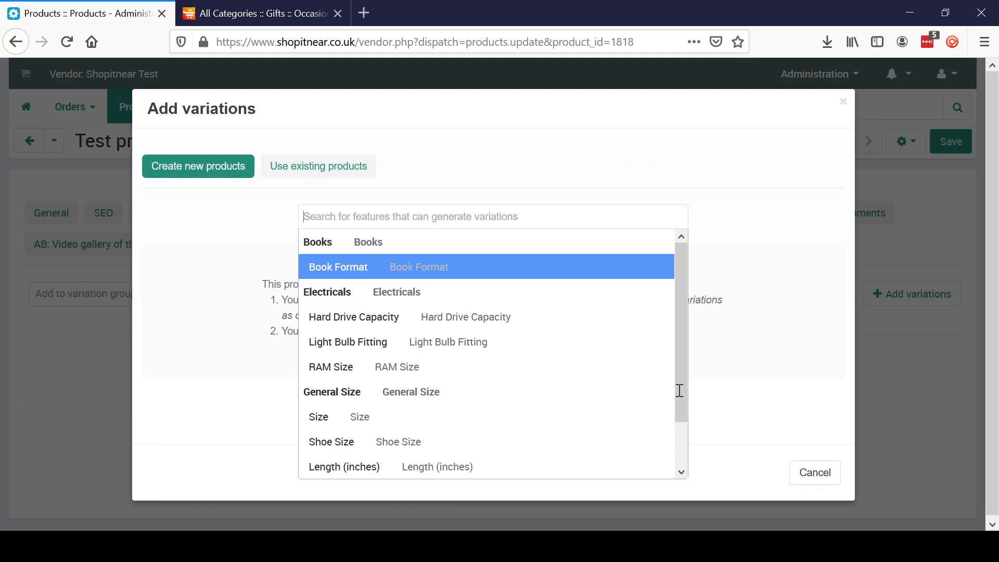
{"action": "left_click", "coordinate": [683, 428]}
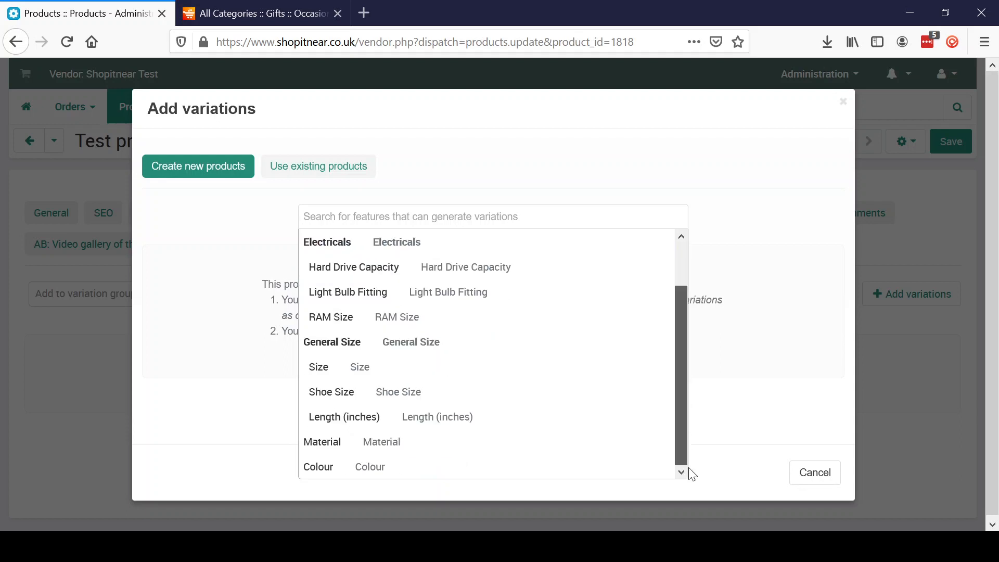
{"action": "left_click", "coordinate": [371, 472]}
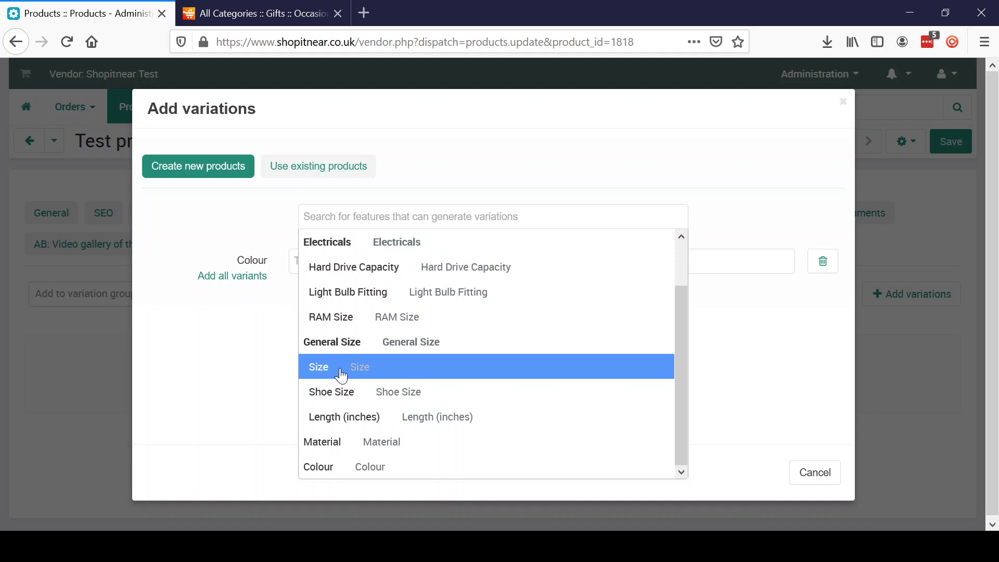
{"action": "left_click", "coordinate": [340, 369]}
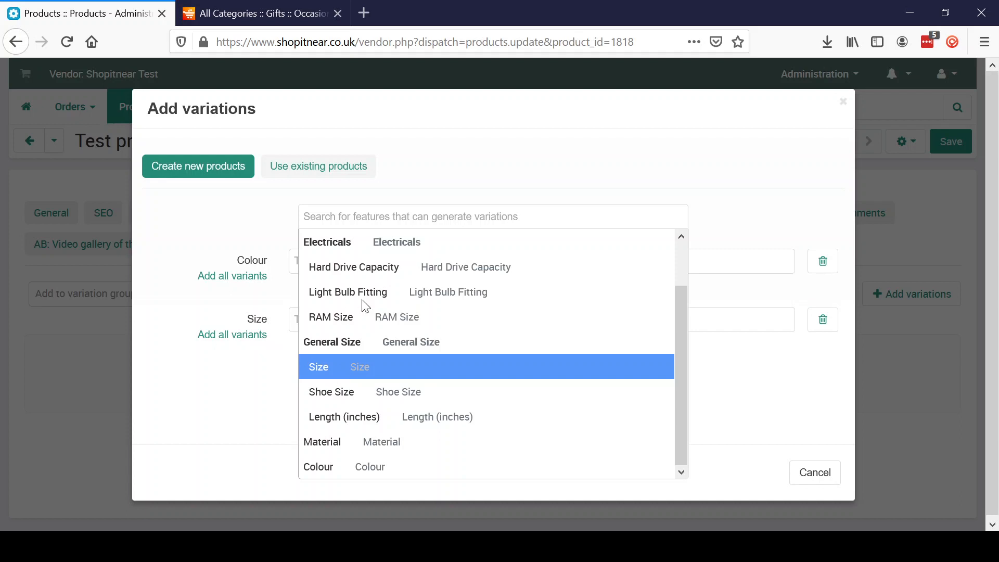
{"action": "left_click", "coordinate": [238, 408]}
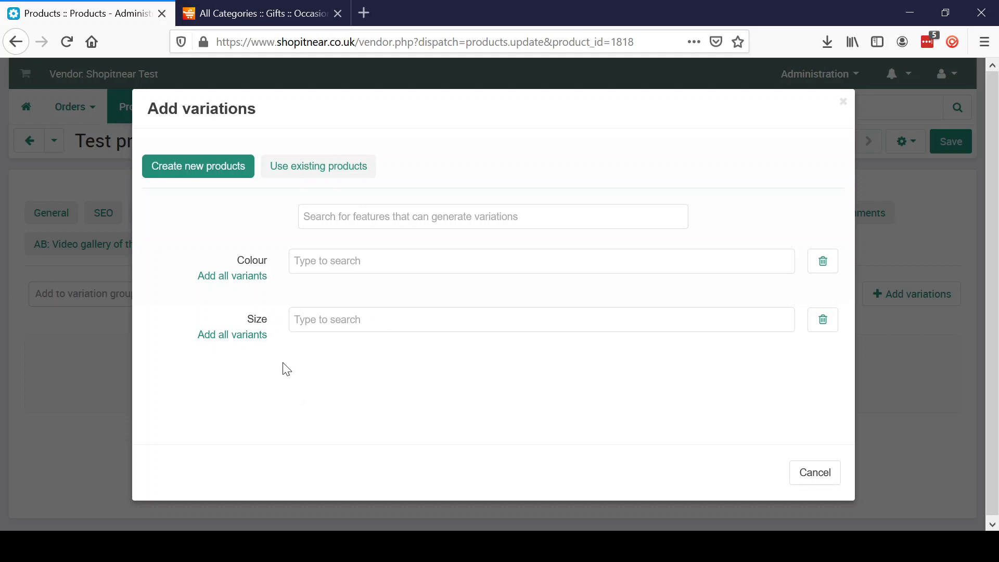
Add Red, Green and Blue as the variants of the Colour feature.
{"action": "left_click", "coordinate": [334, 263]}
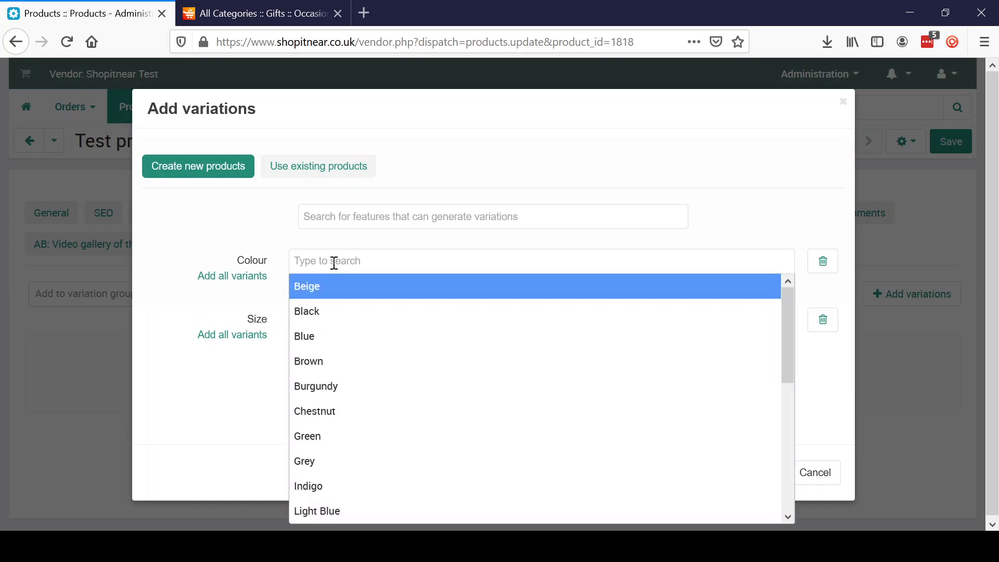
{"action": "type", "text": "red"}
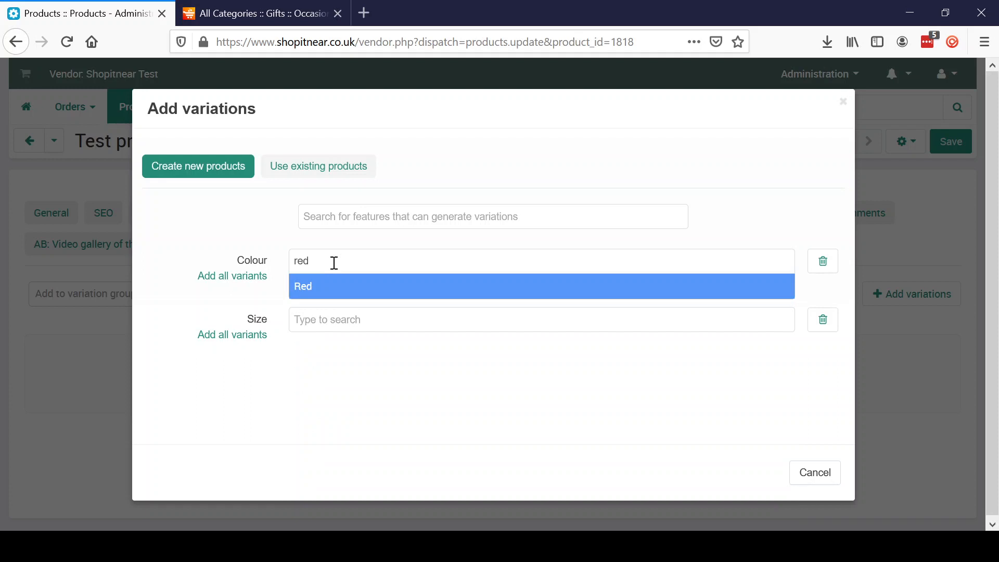
{"action": "left_click", "coordinate": [328, 289]}
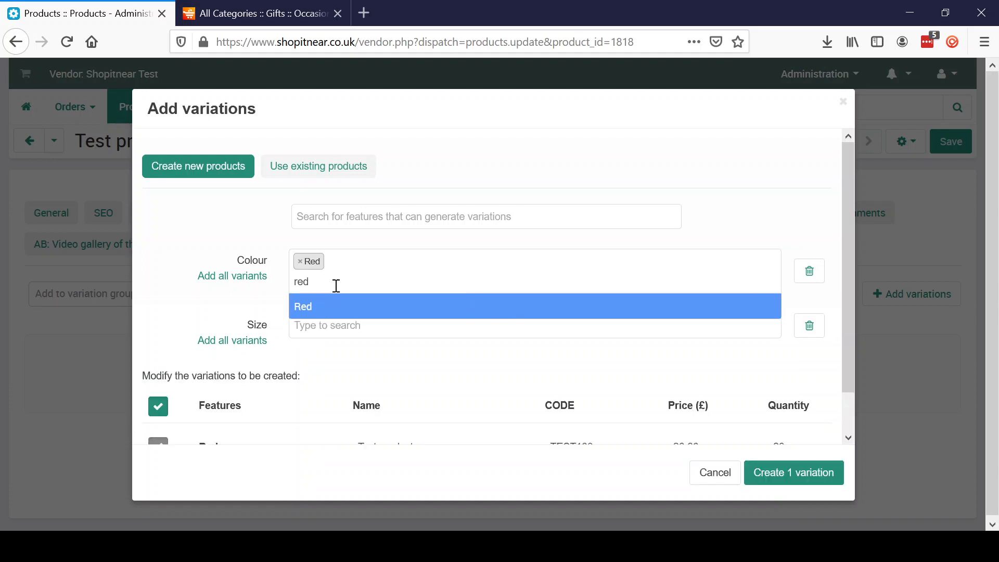
{"action": "key", "text": "BackSpace"}
{"action": "key", "text": "BackSpace"}
{"action": "key", "text": "BackSpace"}
{"action": "type", "text": "green"}
{"action": "left_click", "coordinate": [331, 311]}
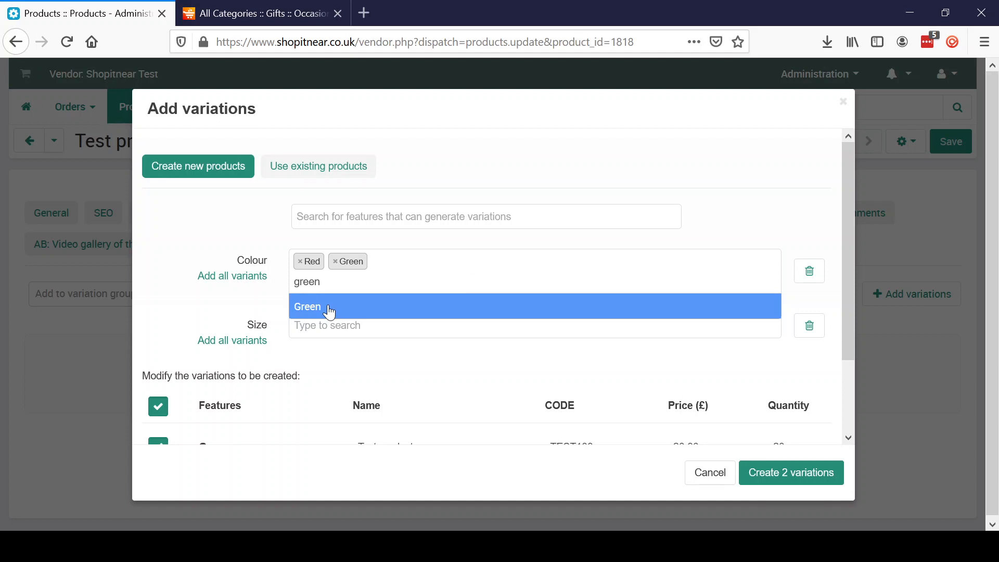
{"action": "left_click", "coordinate": [393, 267]}
{"action": "type", "text": "blue"}
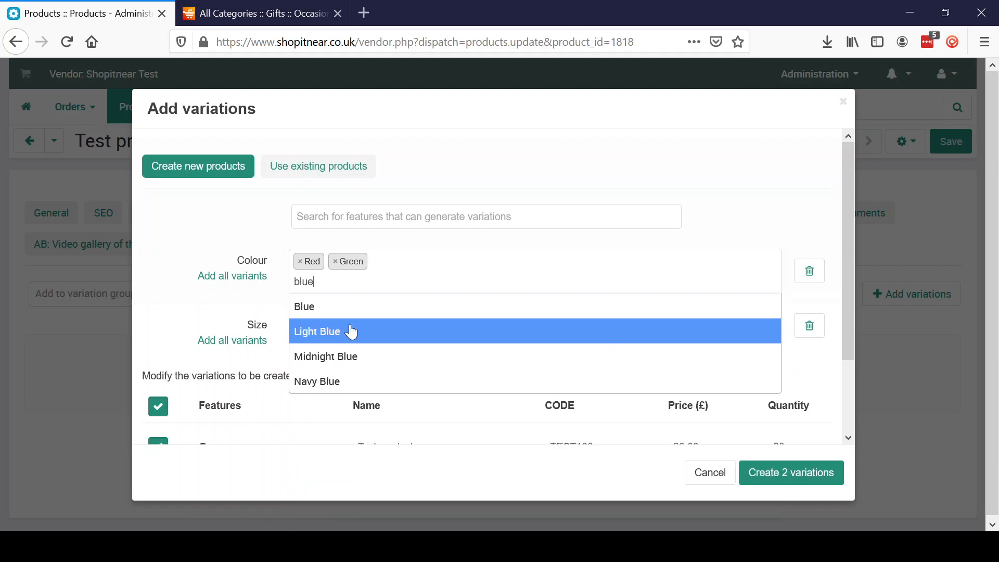
{"action": "left_click", "coordinate": [356, 311]}
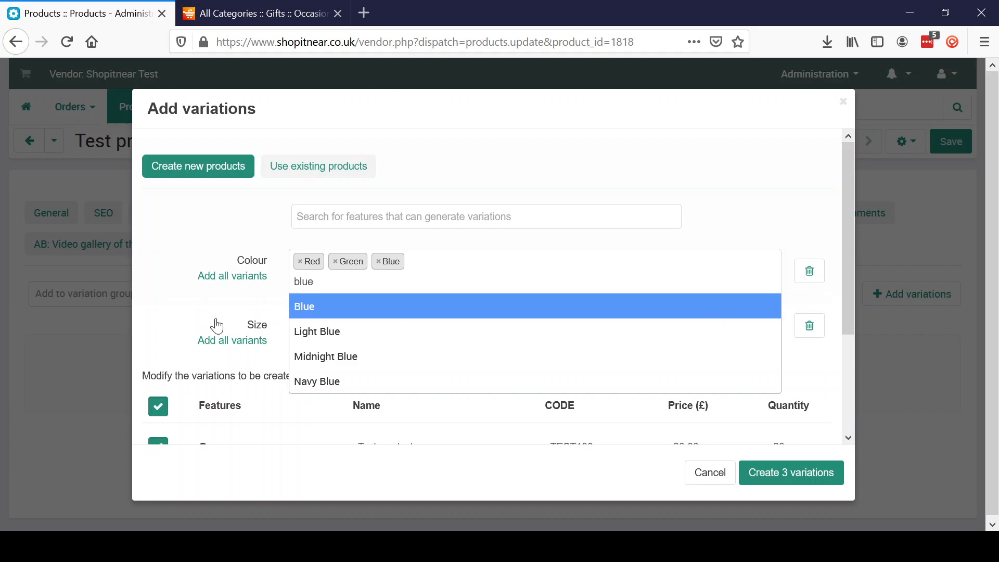
{"action": "left_click", "coordinate": [217, 325]}
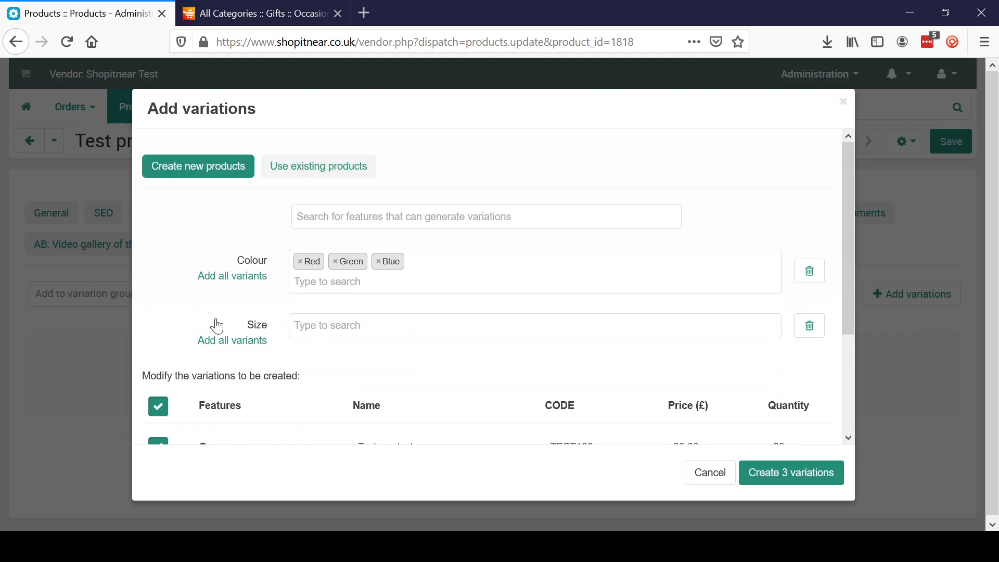
Add Small and Medium as the variants of the Size feature.
{"action": "left_click", "coordinate": [334, 337]}
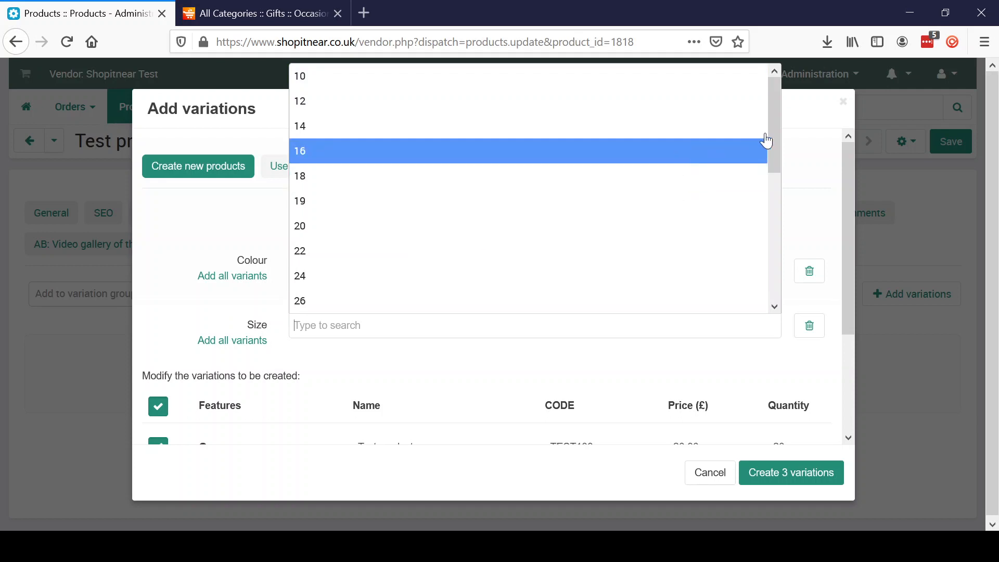
{"action": "left_click_drag", "start_coordinate": [773, 102], "coordinate": [774, 277]}
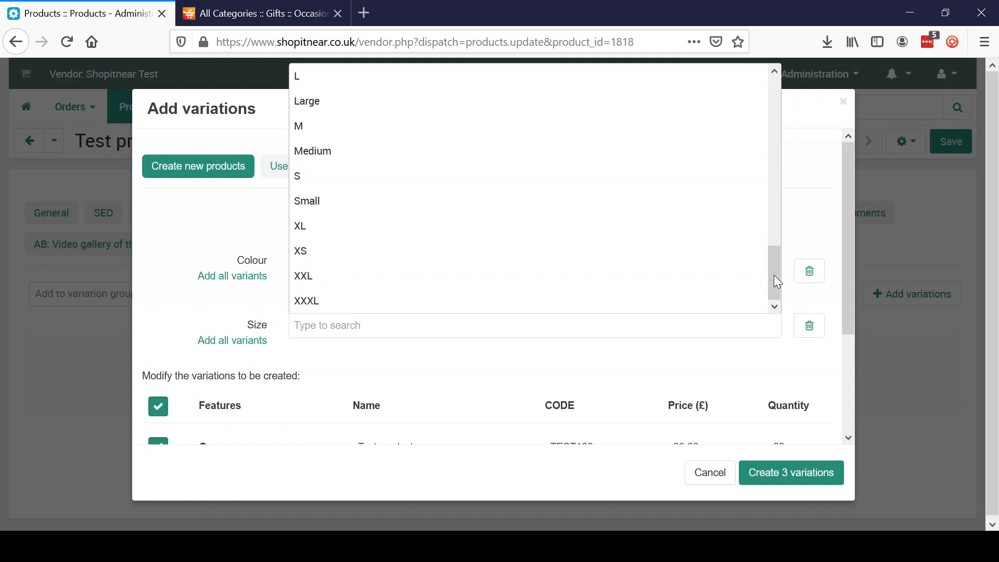
{"action": "left_click", "coordinate": [506, 206]}
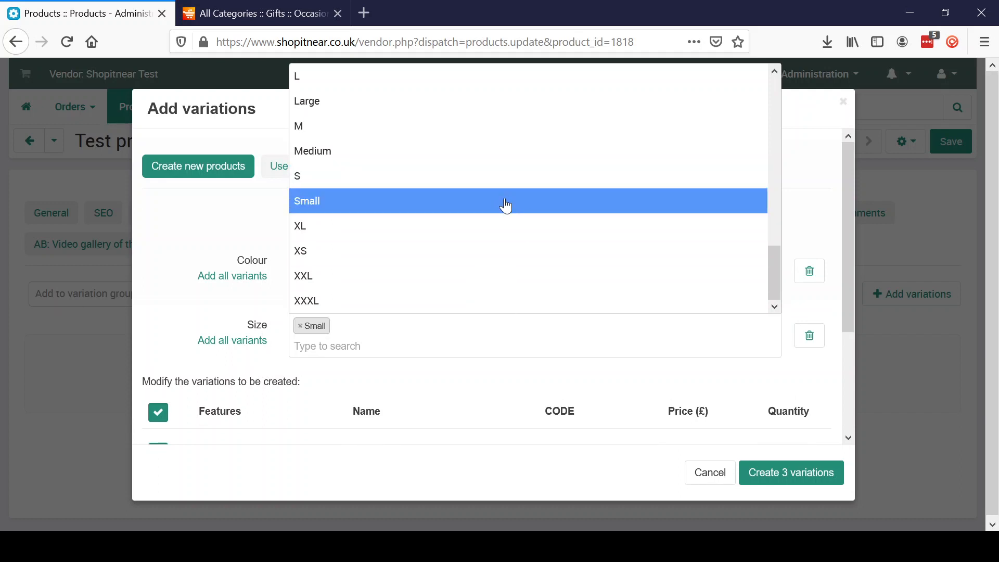
{"action": "left_click", "coordinate": [439, 154]}
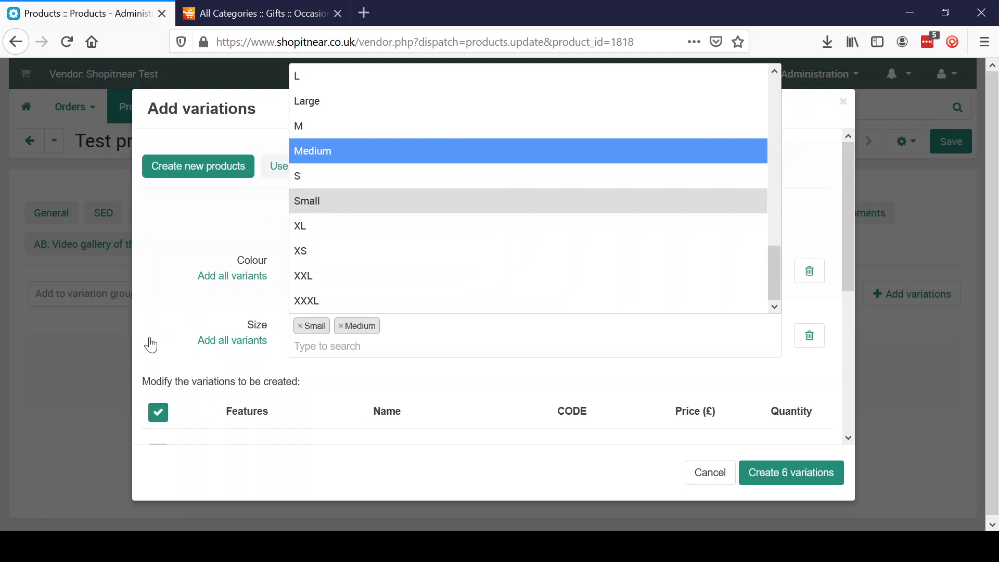
{"action": "left_click", "coordinate": [171, 305]}
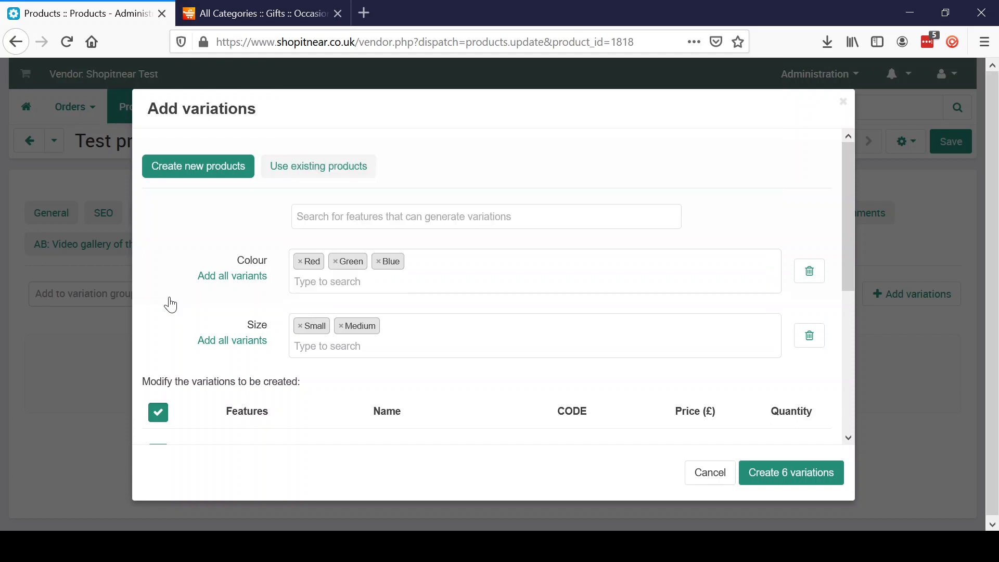
{"action": "left_click_drag", "start_coordinate": [847, 263], "coordinate": [844, 418]}
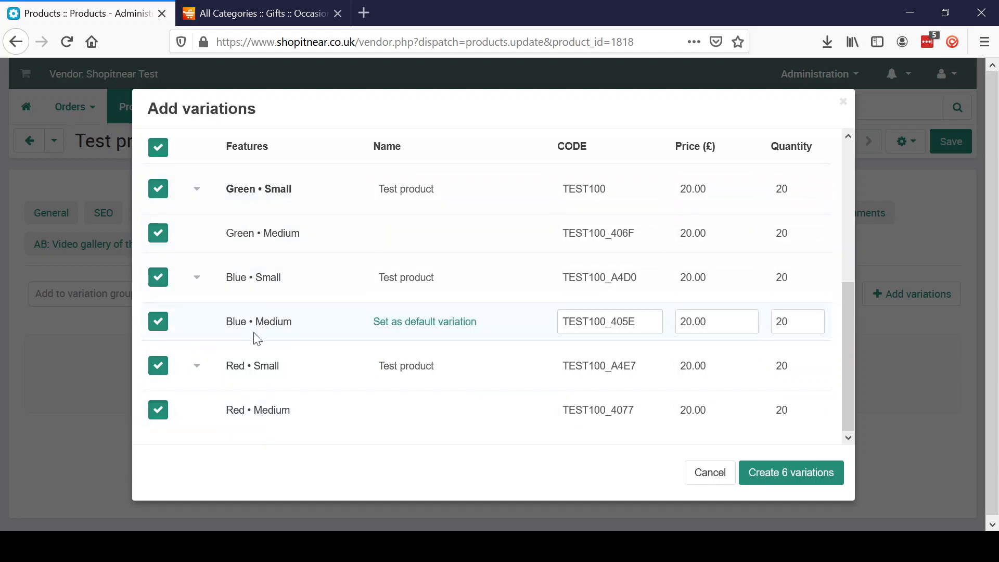
{"action": "left_click", "coordinate": [162, 329]}
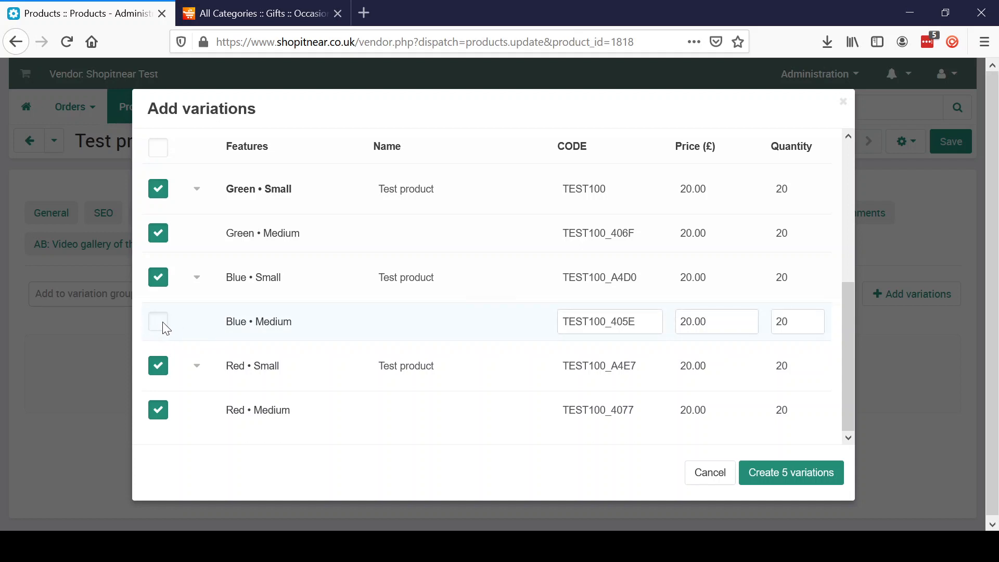
{"action": "left_click", "coordinate": [156, 327]}
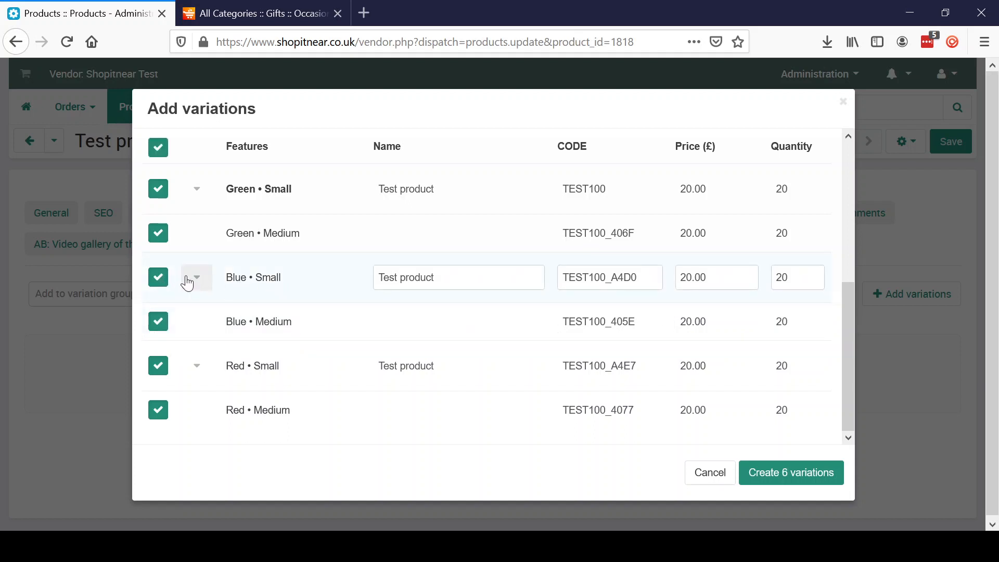
{"action": "left_click", "coordinate": [161, 287]}
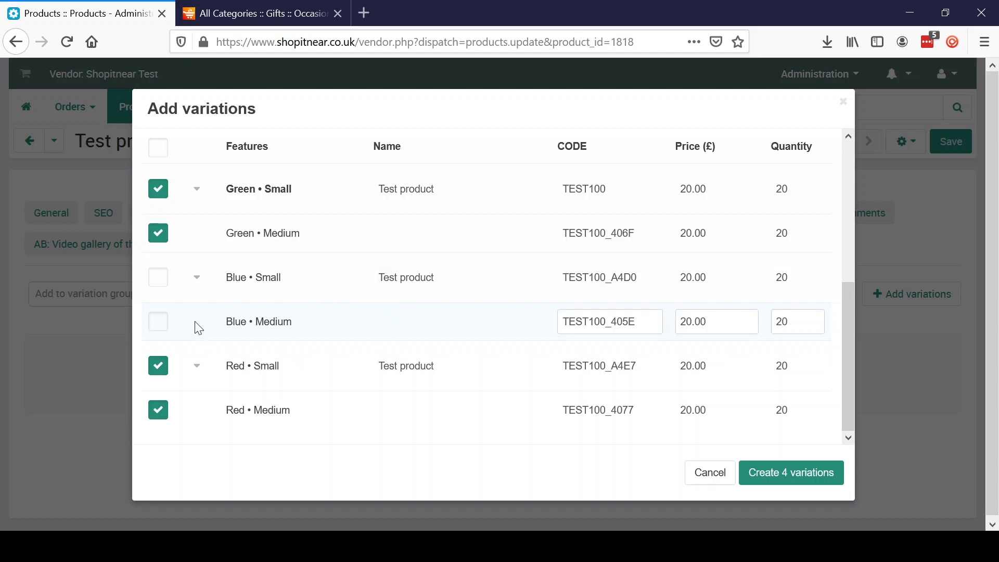
{"action": "left_click", "coordinate": [158, 323]}
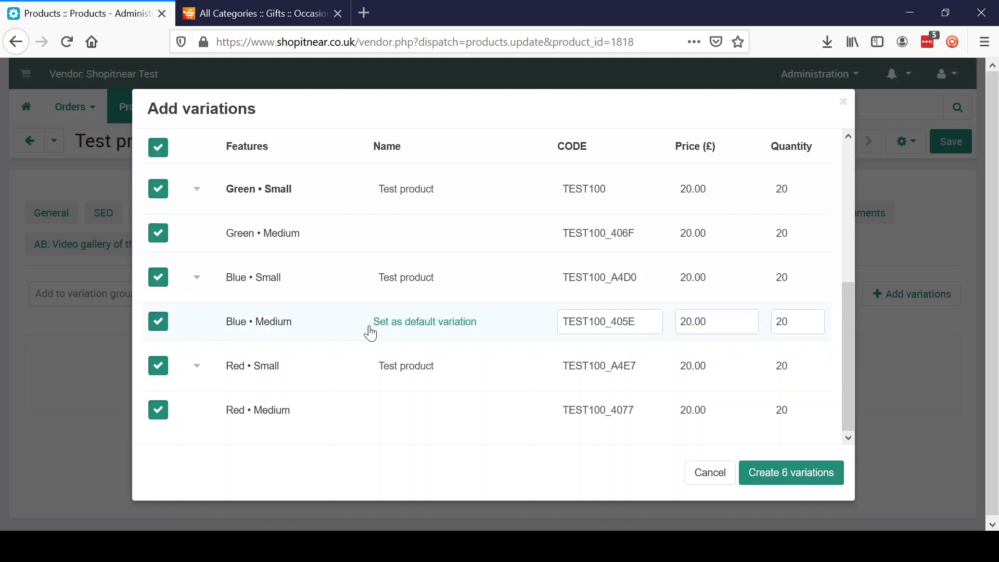
Create the variations with Blue Medium as the default blue variation and Blue Small excluded.
{"action": "left_click", "coordinate": [400, 331]}
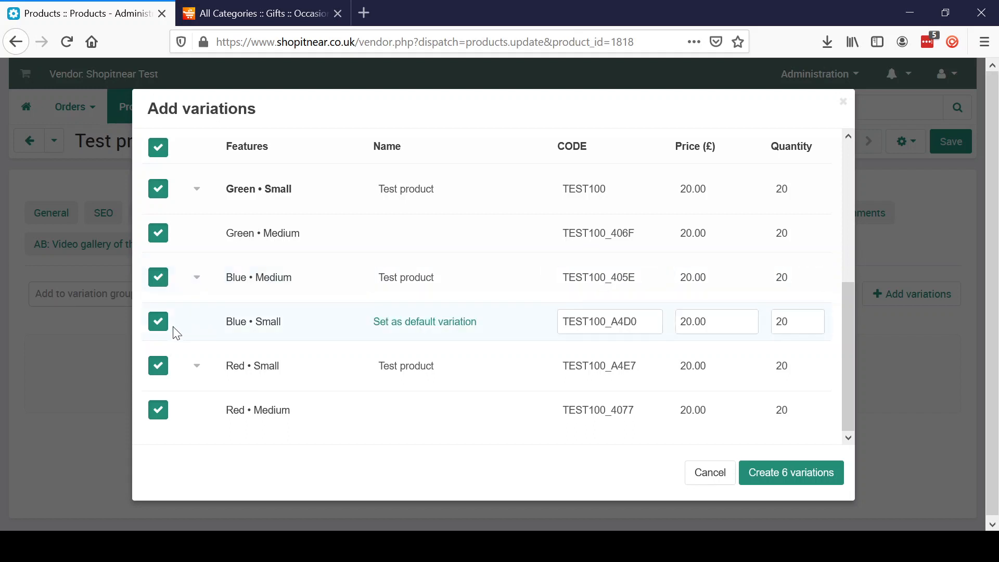
{"action": "left_click", "coordinate": [159, 326]}
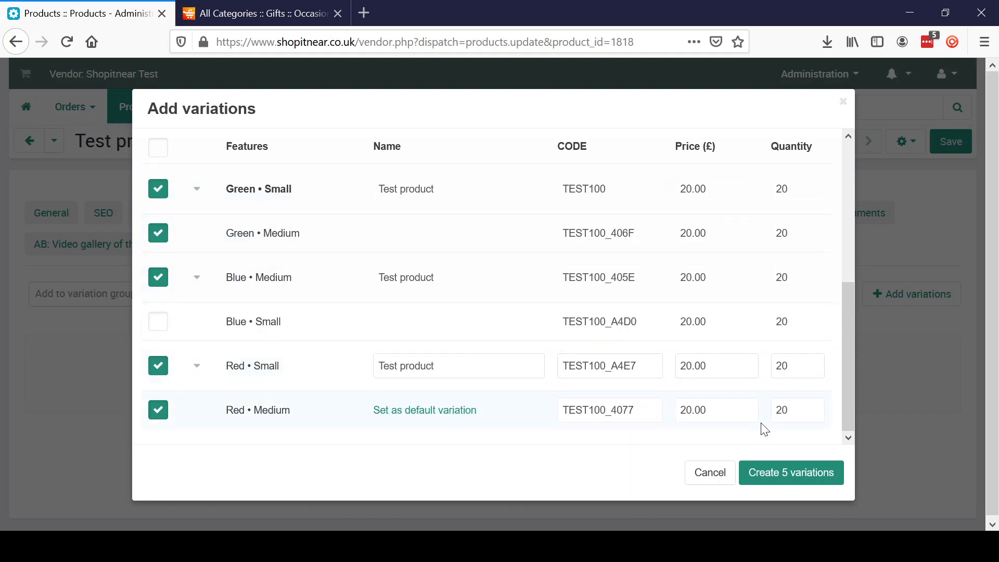
{"action": "left_click", "coordinate": [768, 485]}
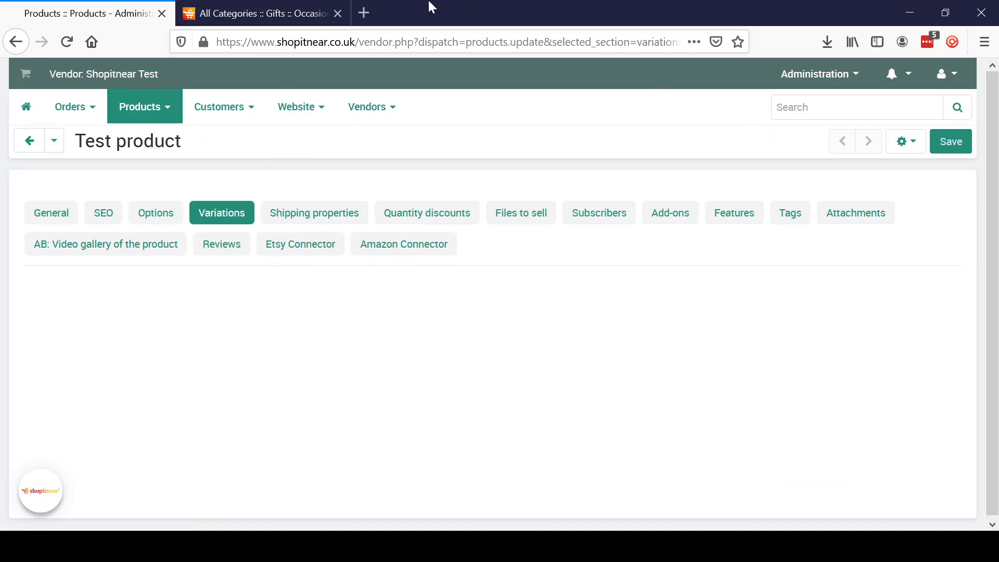
Close the old storefront preview, open a new preview of Test product and examine its Colour and Size selectors.
{"action": "left_click", "coordinate": [338, 14]}
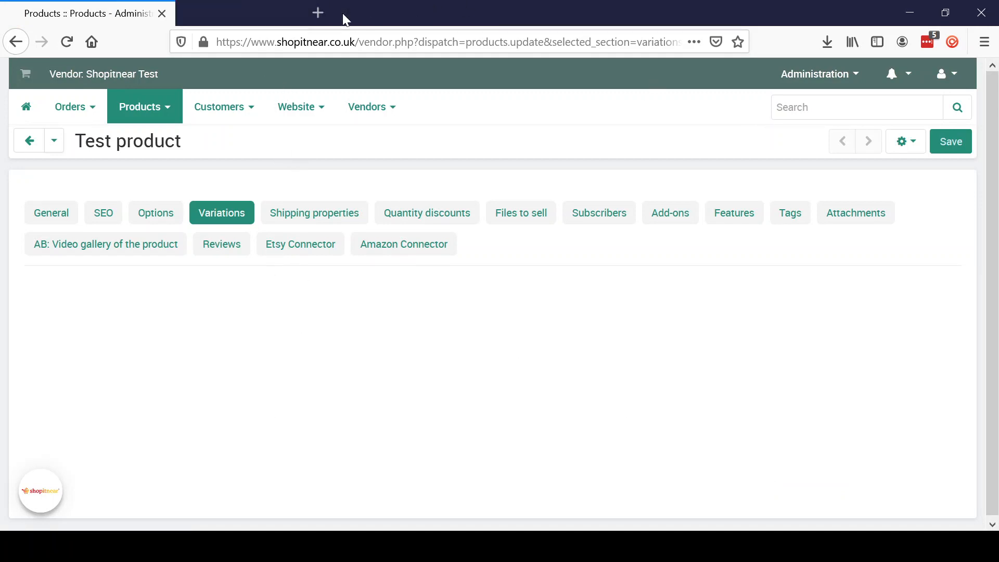
{"action": "left_click", "coordinate": [908, 154]}
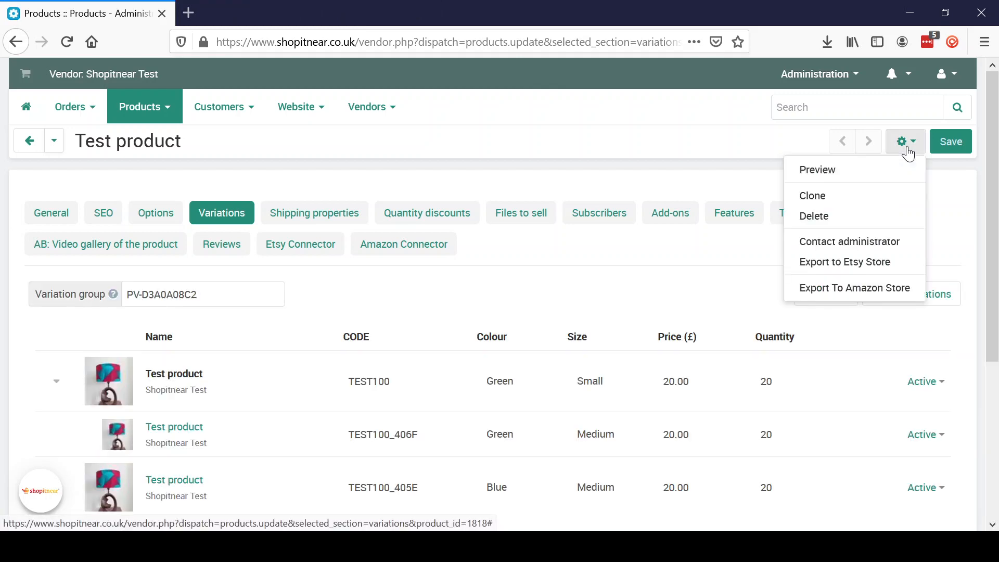
{"action": "left_click", "coordinate": [869, 171]}
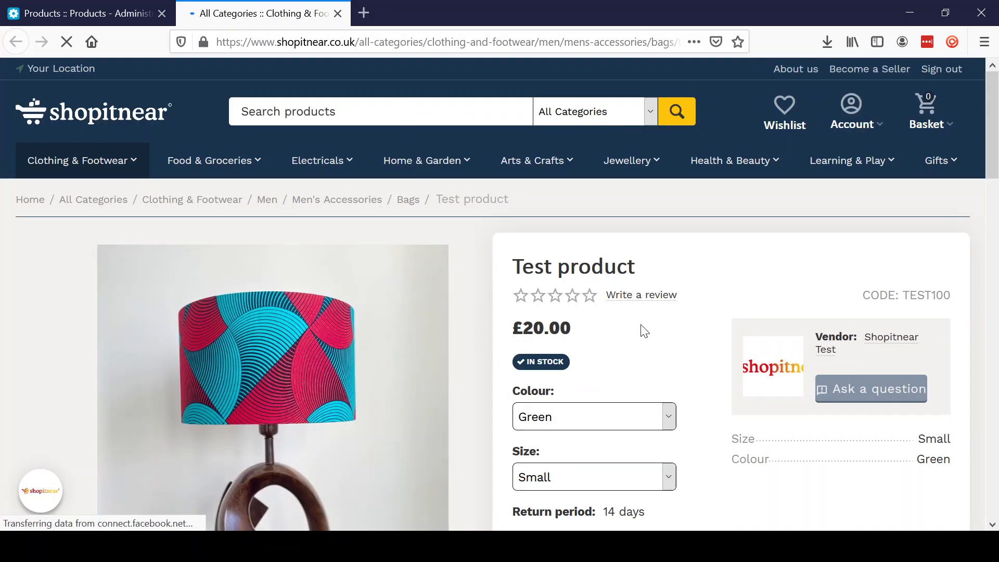
{"action": "left_click_drag", "start_coordinate": [995, 158], "coordinate": [995, 209]}
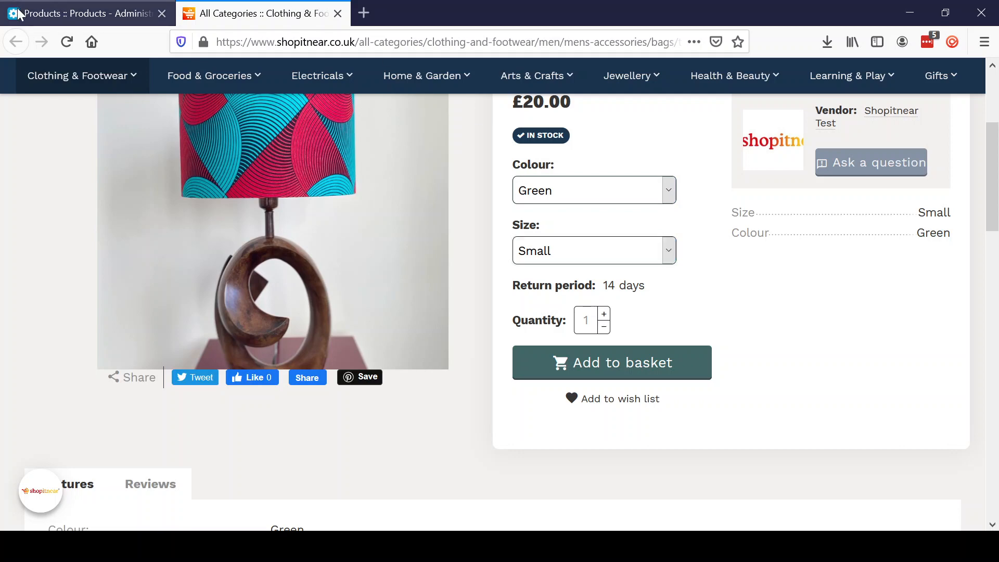
Return to the vendor panel, review Test product's variation list and view the options for adding variations without adding any.
{"action": "left_click", "coordinate": [40, 14]}
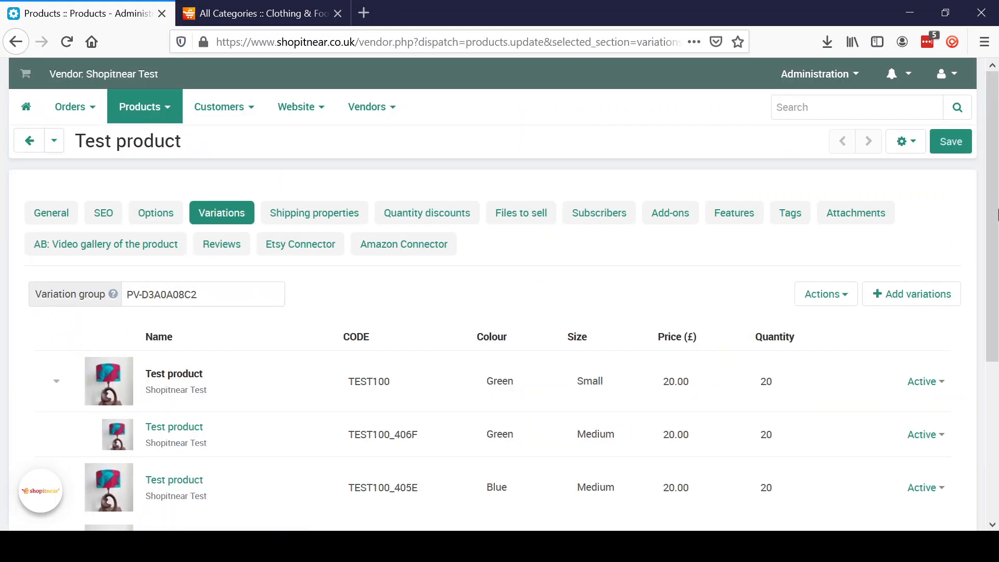
{"action": "left_click_drag", "start_coordinate": [996, 213], "coordinate": [996, 309]}
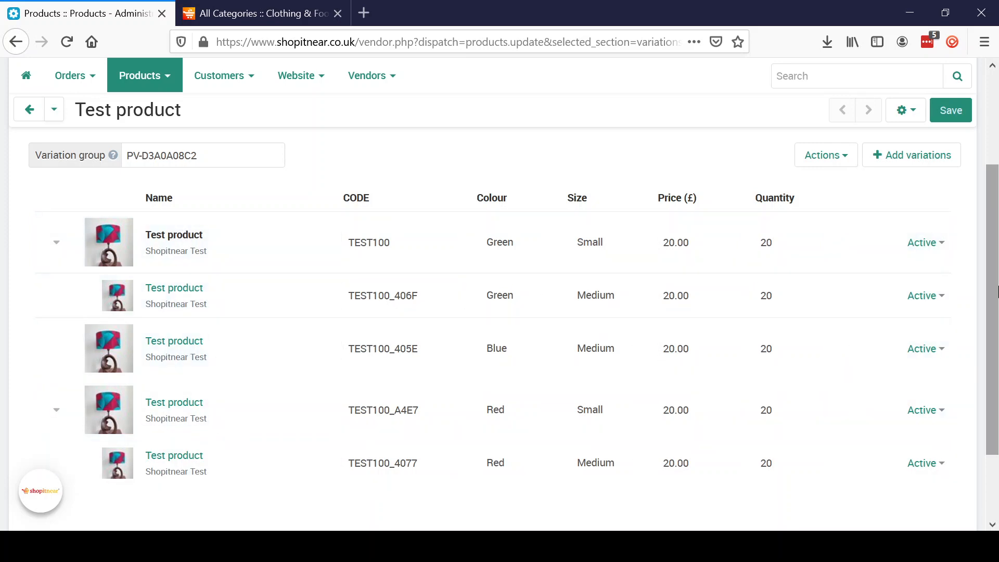
{"action": "left_click_drag", "start_coordinate": [997, 302], "coordinate": [997, 253]}
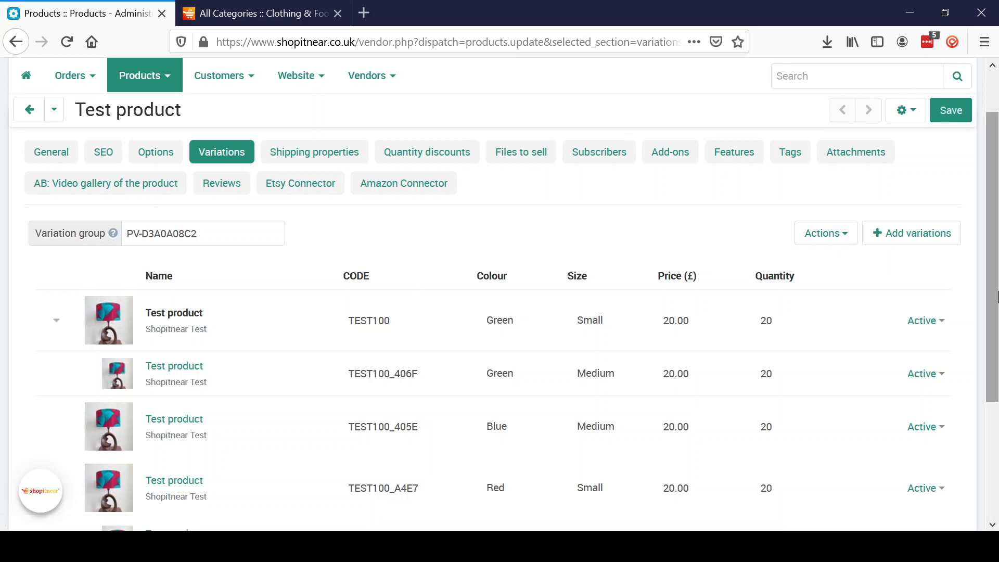
{"action": "mouse_move", "coordinate": [996, 313]}
{"action": "left_mouse_down"}
{"action": "mouse_move", "coordinate": [995, 408]}
{"action": "mouse_move", "coordinate": [997, 312]}
{"action": "left_mouse_up"}
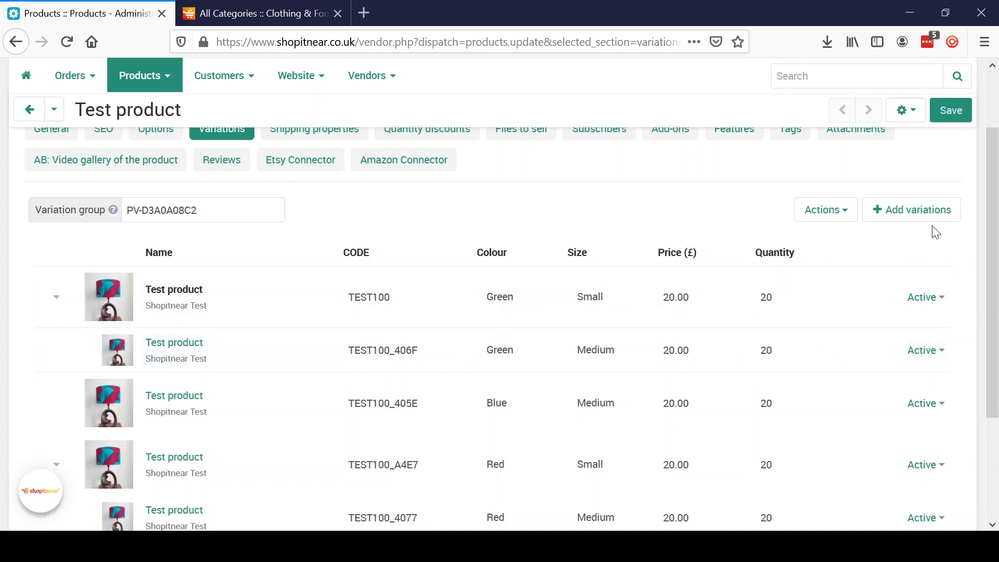
{"action": "left_click", "coordinate": [895, 221]}
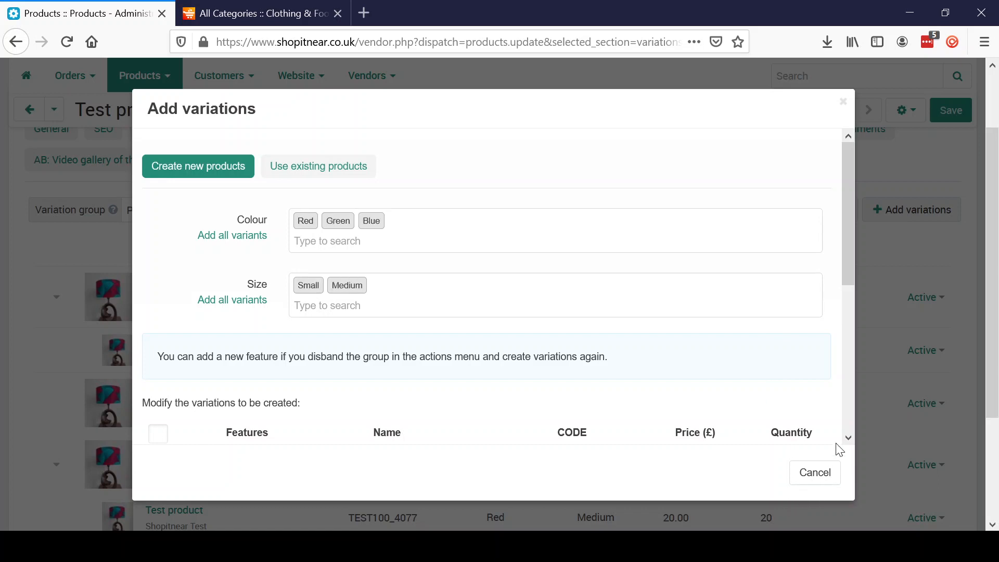
{"action": "left_click", "coordinate": [813, 479]}
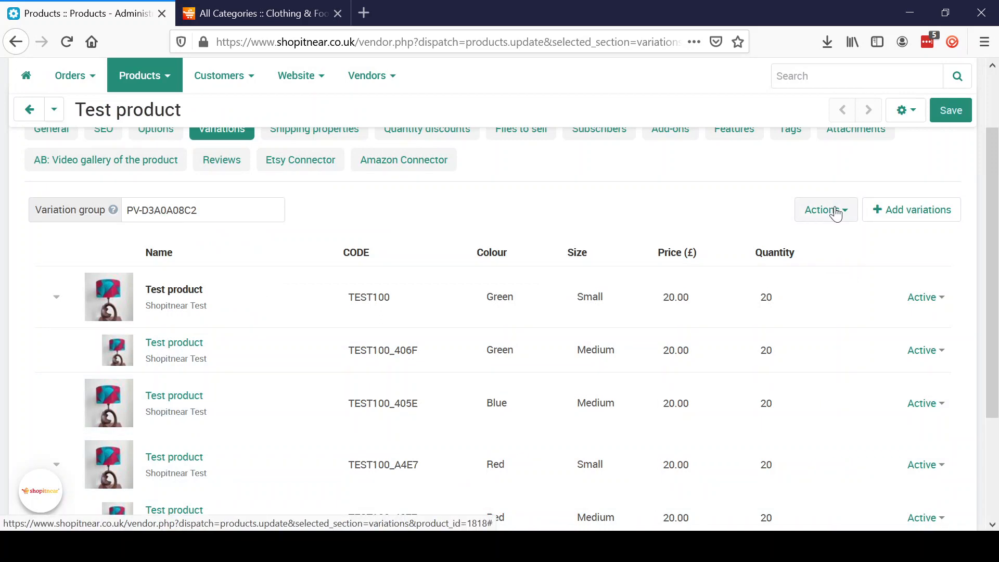
Open the management list for Test product's variation group, leaving the product page without saving, and review the listed variations.
{"action": "left_click", "coordinate": [836, 213]}
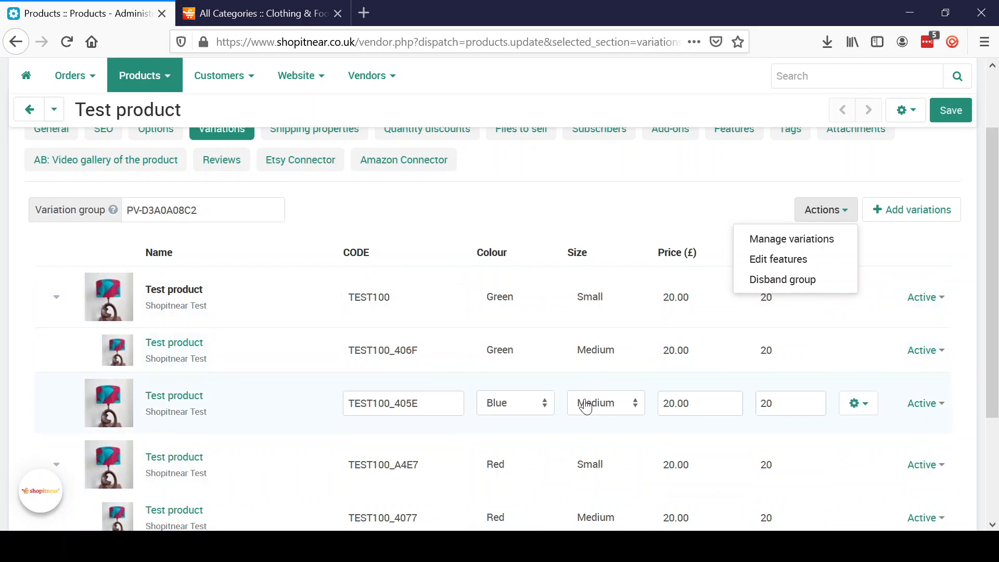
{"action": "left_click", "coordinate": [828, 241]}
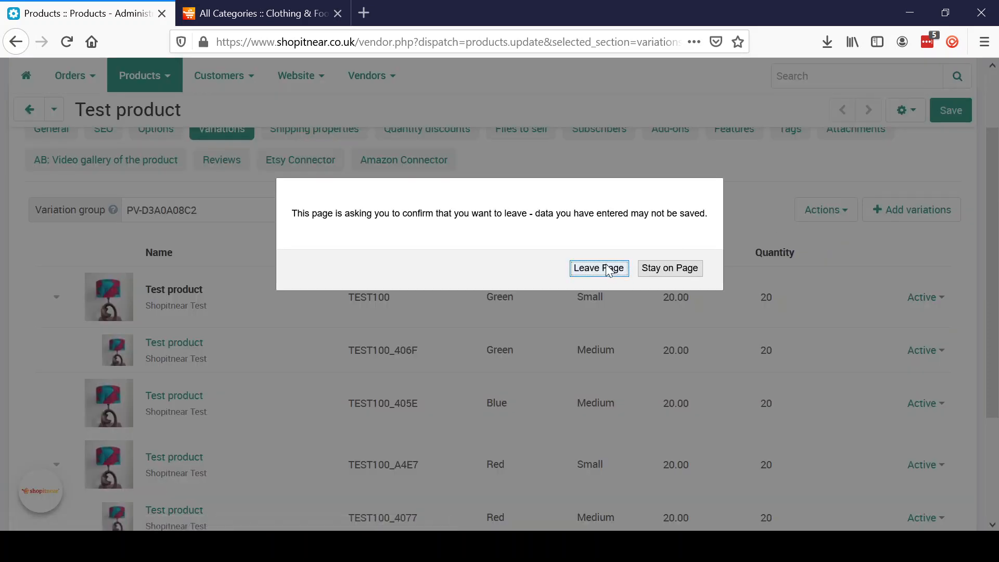
{"action": "left_click", "coordinate": [608, 269]}
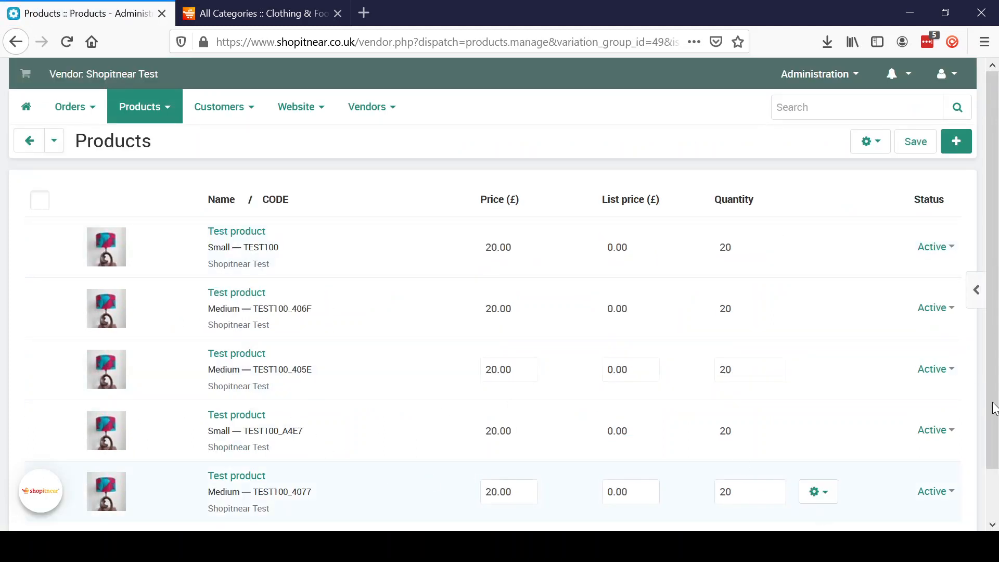
{"action": "left_click_drag", "start_coordinate": [993, 403], "coordinate": [991, 278]}
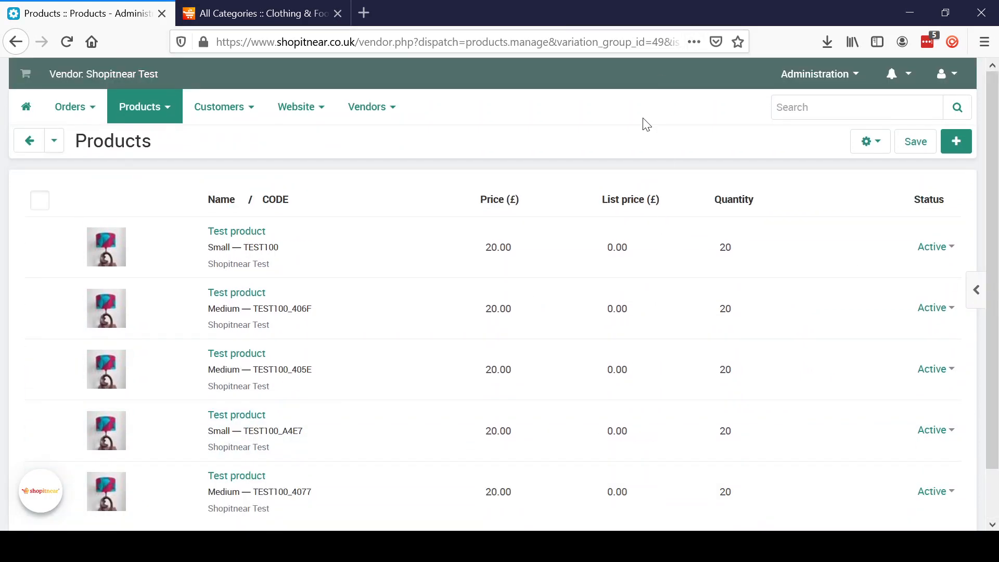